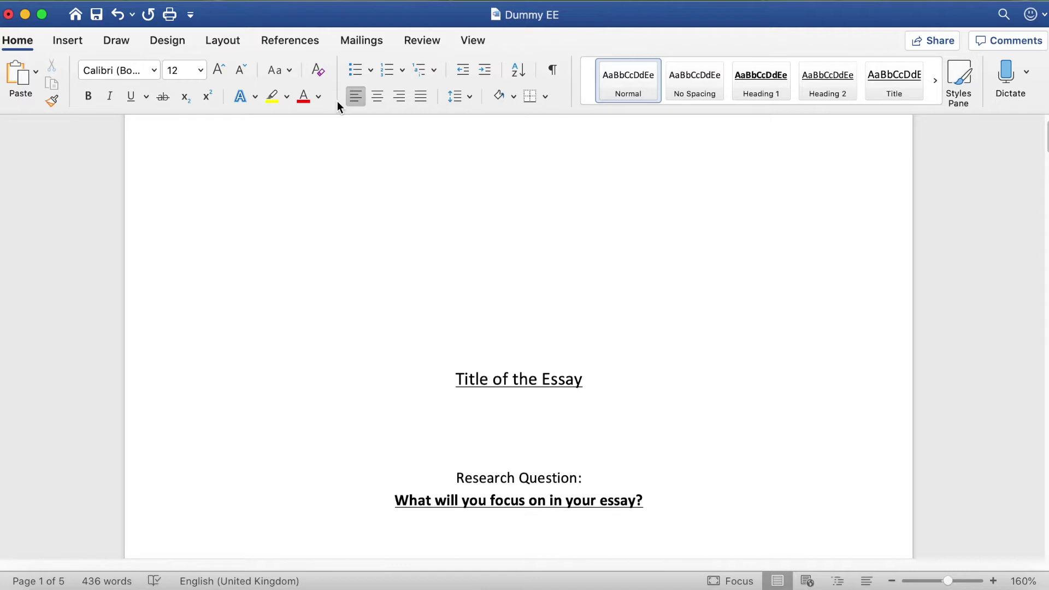
# Switch the document's citation style from Chicago to APA (Sixth Edition).
pyautogui.click(305, 40)
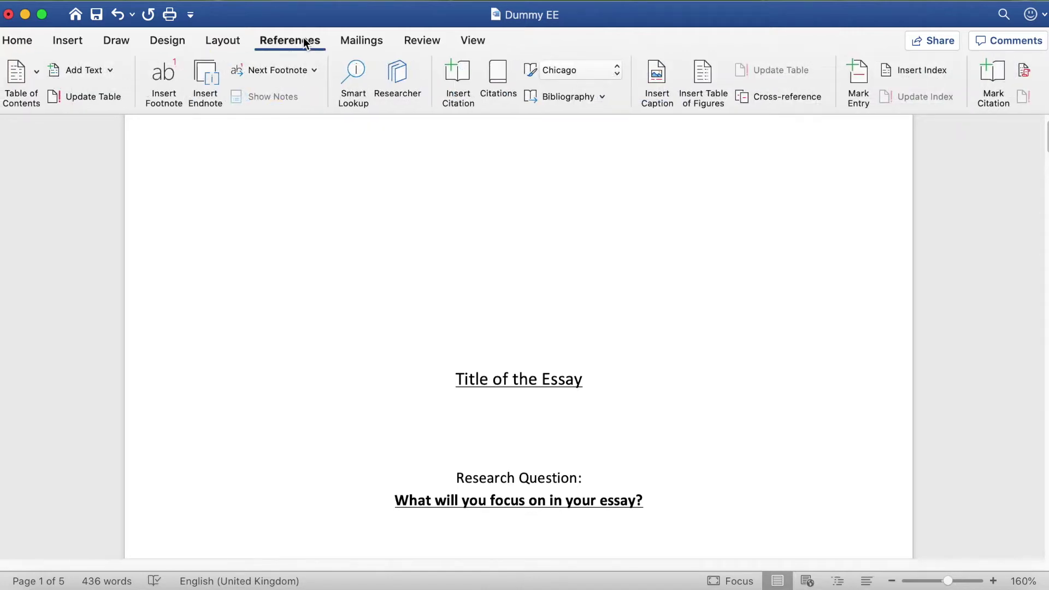
pyautogui.click(548, 79)
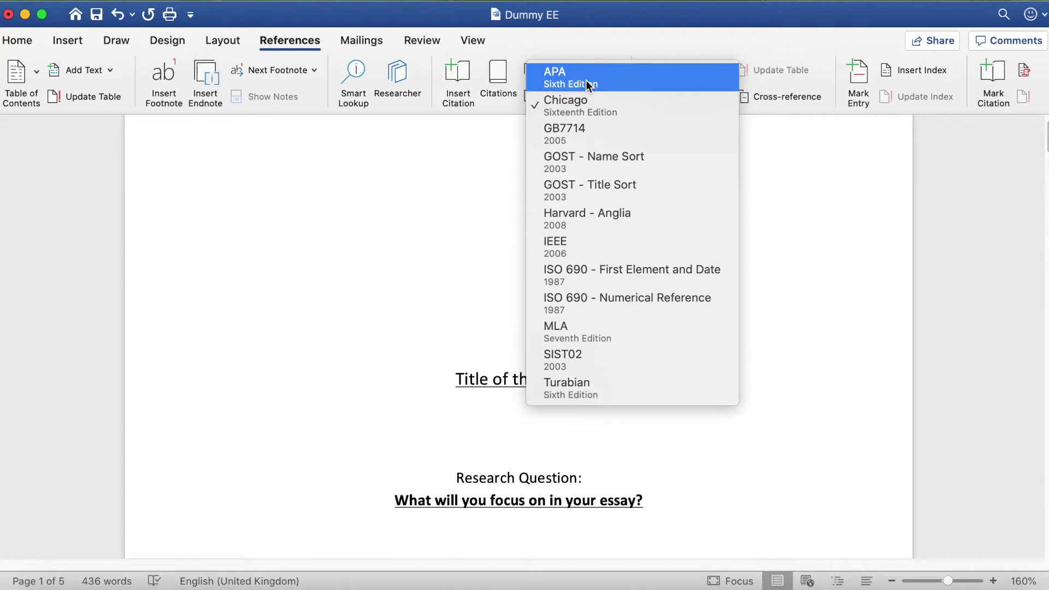
pyautogui.click(587, 80)
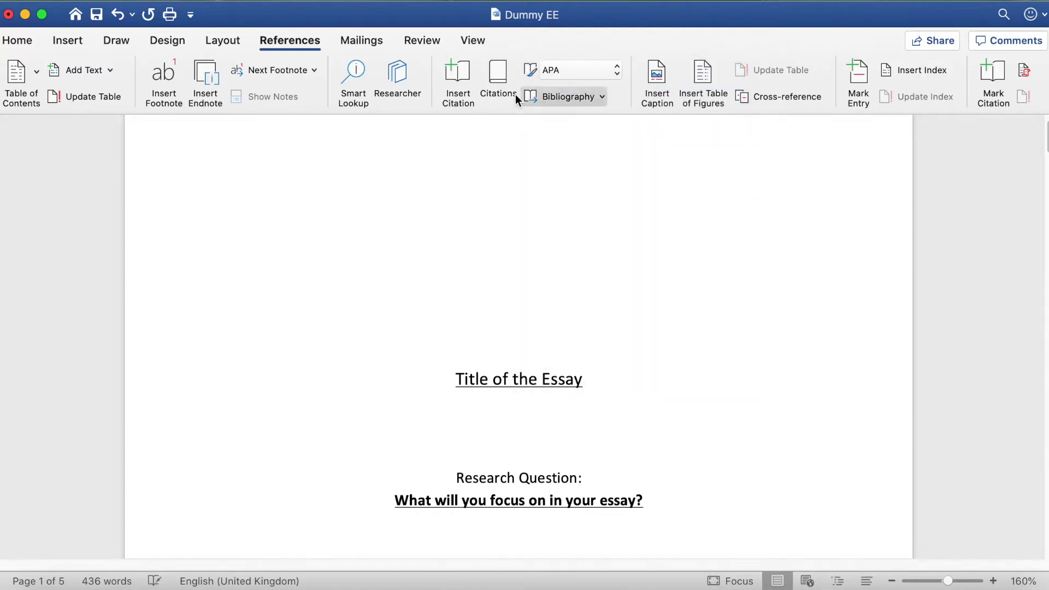
# Open the Citation Source Manager from the Citations pane, showing three master-list sources.
pyautogui.click(498, 76)
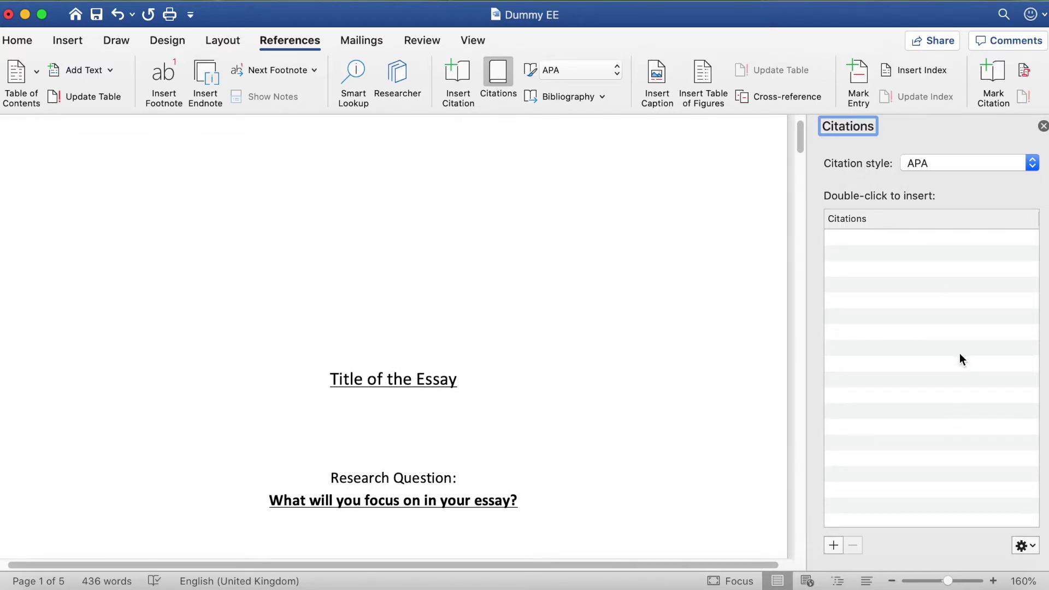
pyautogui.click(1022, 546)
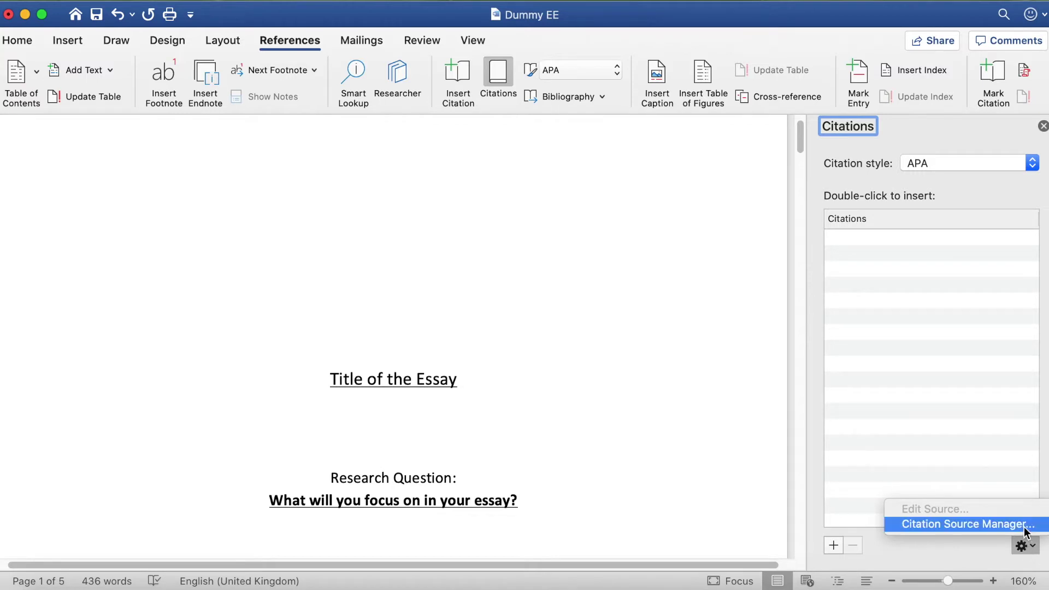
pyautogui.click(1023, 526)
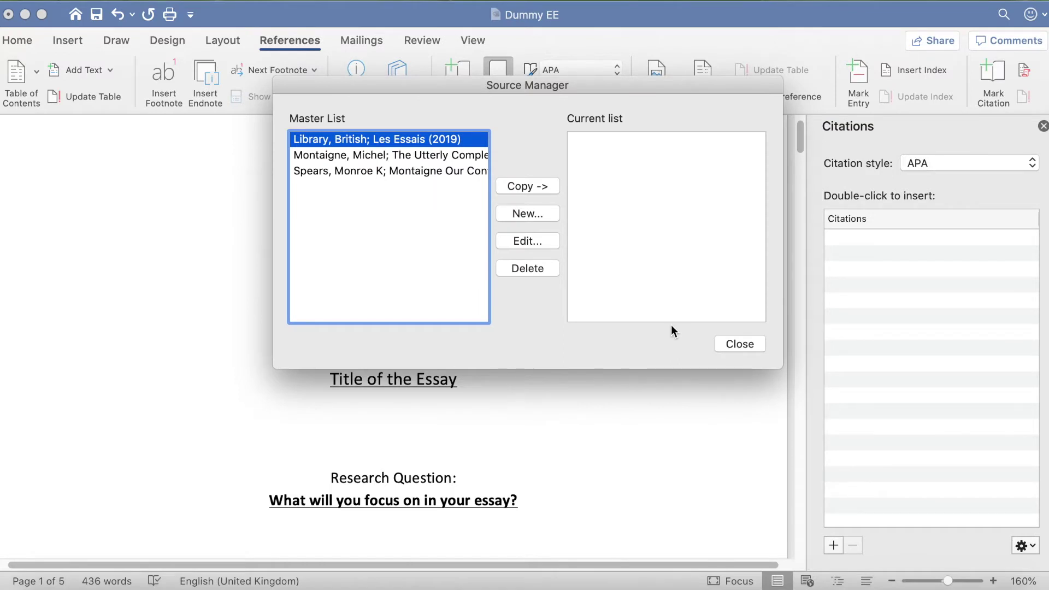
# Begin a new Web site source for Les Essais with 'Library, British' as corporate author.
pyautogui.click(547, 215)
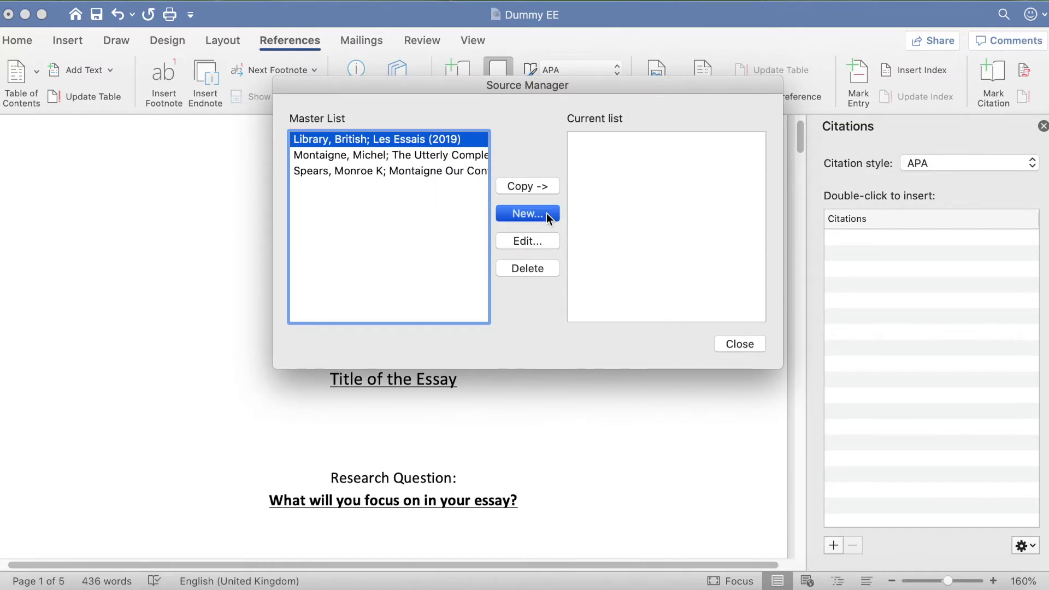
pyautogui.click(500, 87)
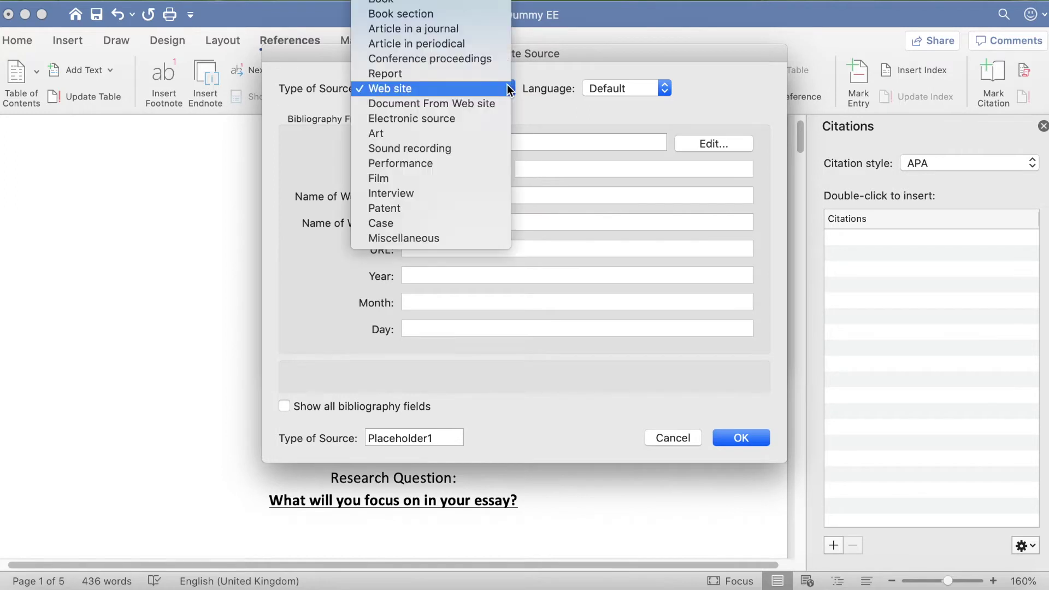
pyautogui.click(467, 90)
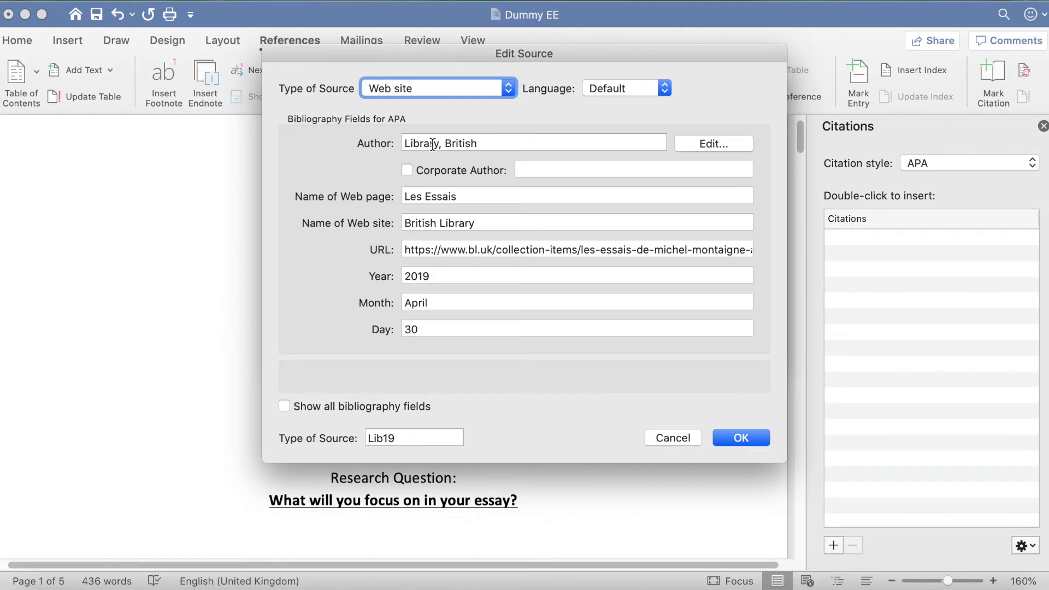
pyautogui.click(407, 170)
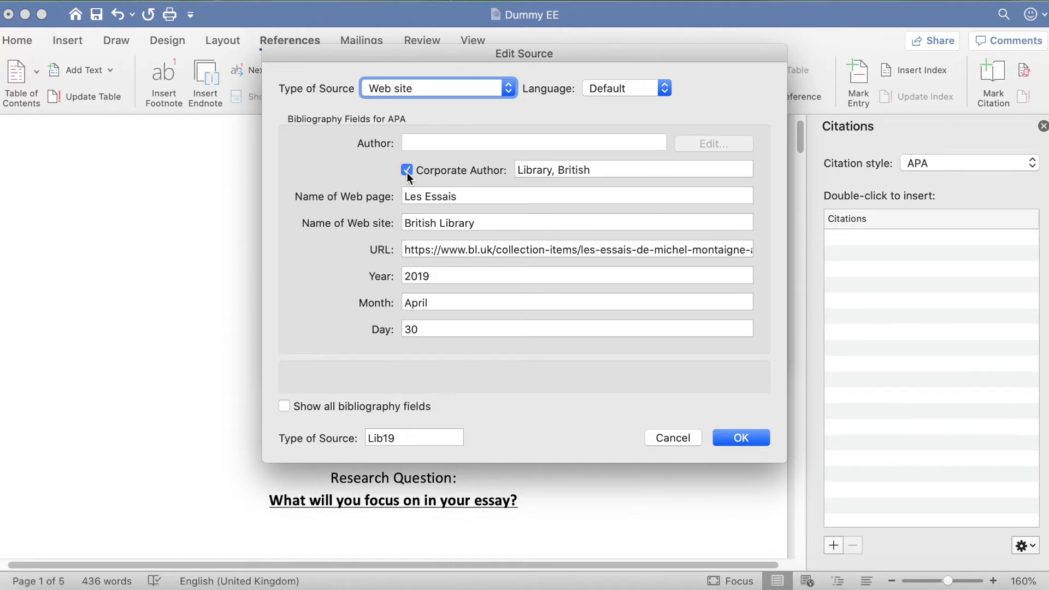
# Correct the corporate author to 'British Library', check the April month, and show all bibliography fields.
pyautogui.click(561, 172)
pyautogui.moveTo(561, 172); pyautogui.dragTo(516, 170)
pyautogui.press('BackSpace')
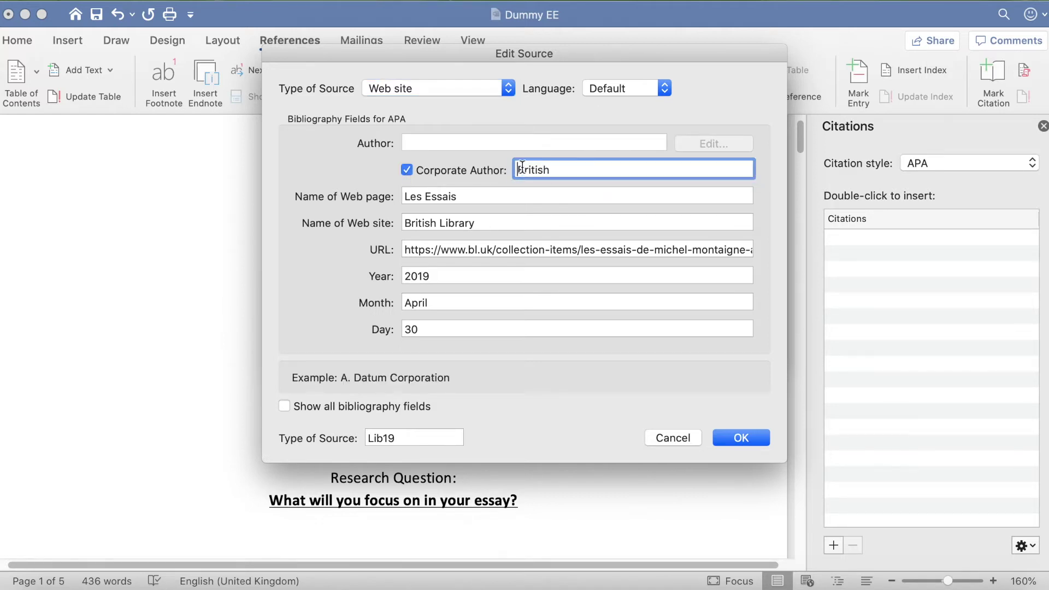
pyautogui.click(583, 169)
pyautogui.write('Library')
pyautogui.click(453, 302)
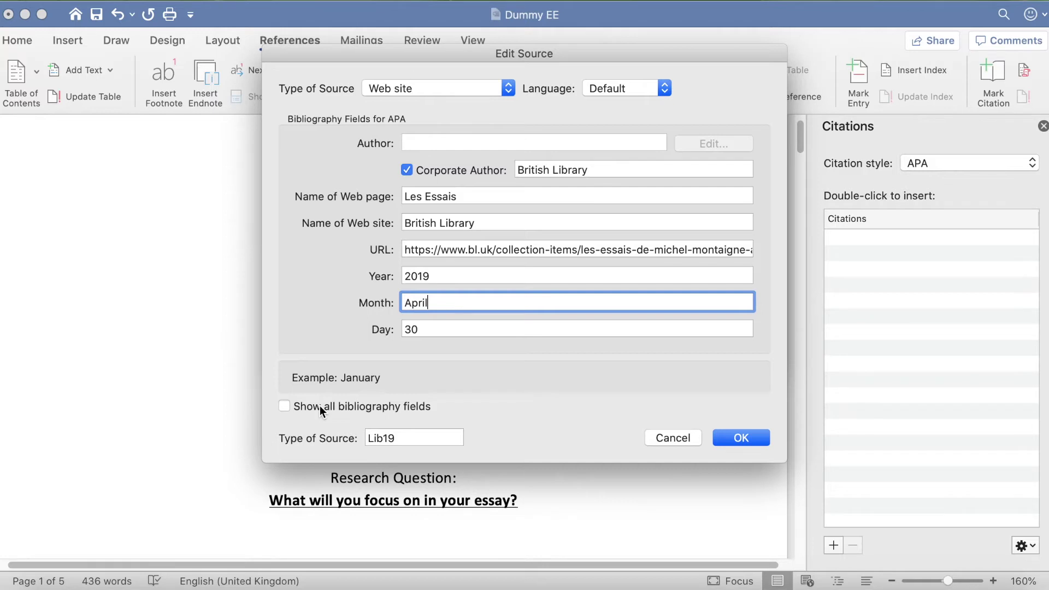
pyautogui.click(285, 406)
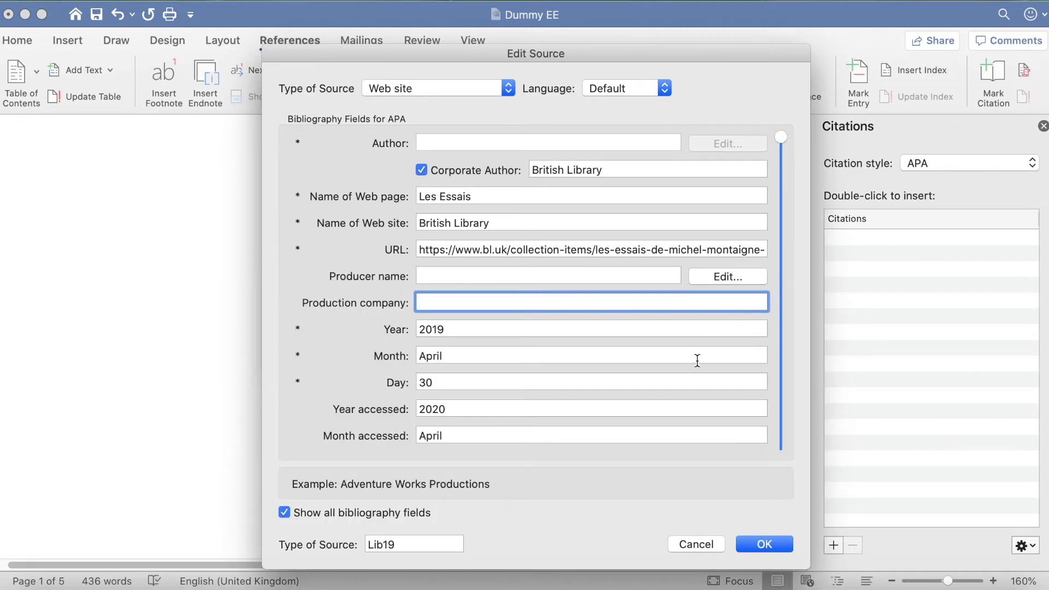
pyautogui.scroll(-3, 784, 377)
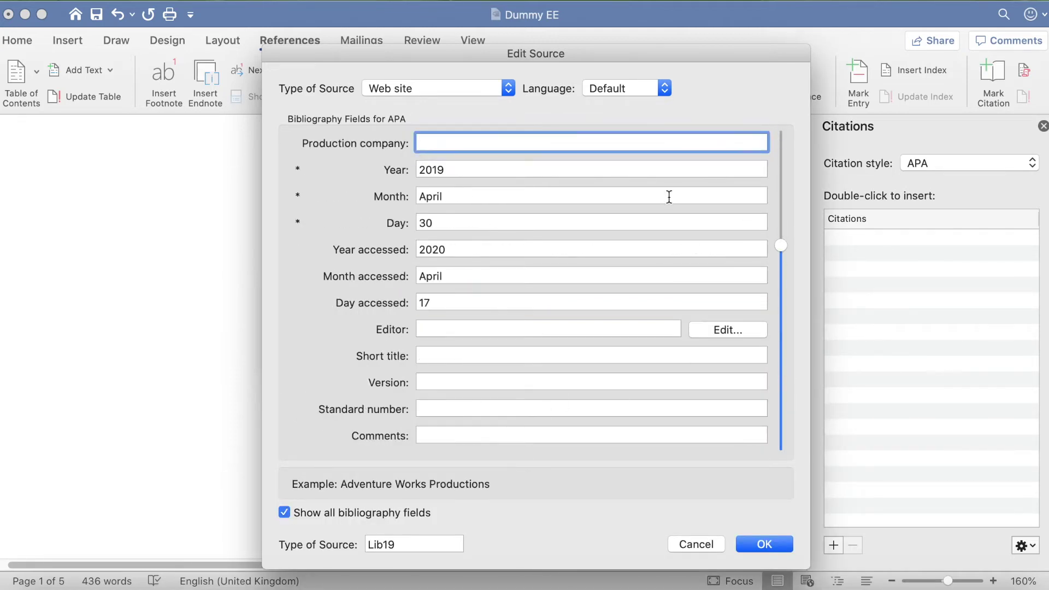
pyautogui.click(457, 249)
pyautogui.click(459, 274)
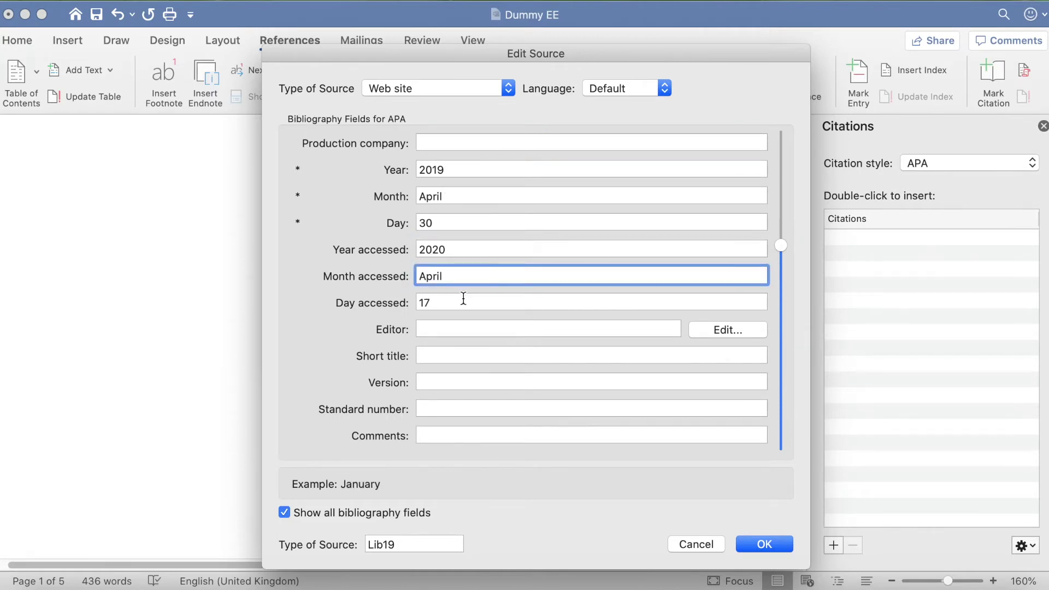
pyautogui.click(466, 297)
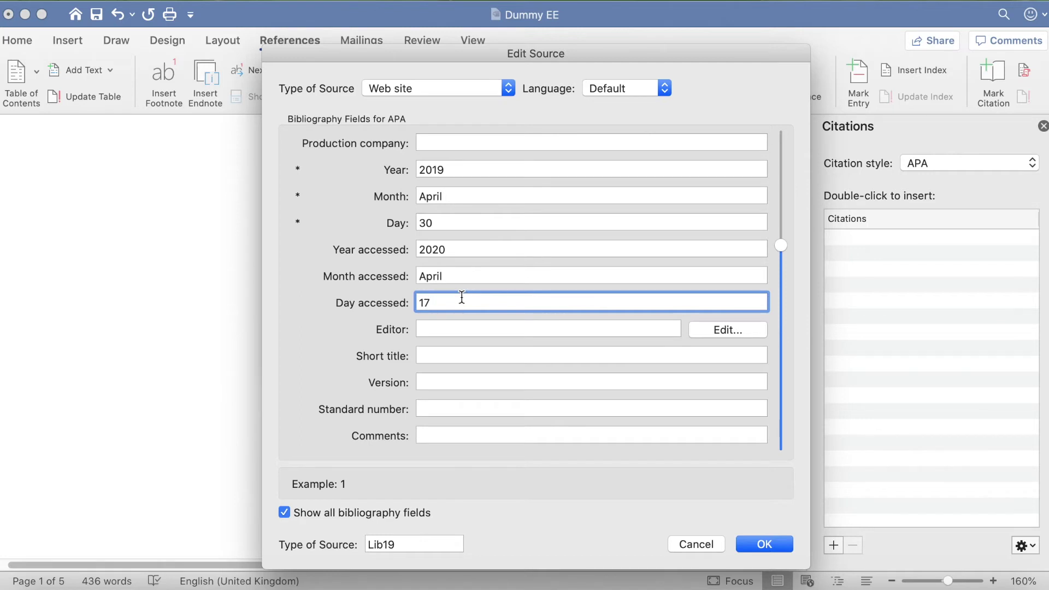
# Save the Les Essais source edits to both master and current lists and close Source Manager.
pyautogui.click(765, 546)
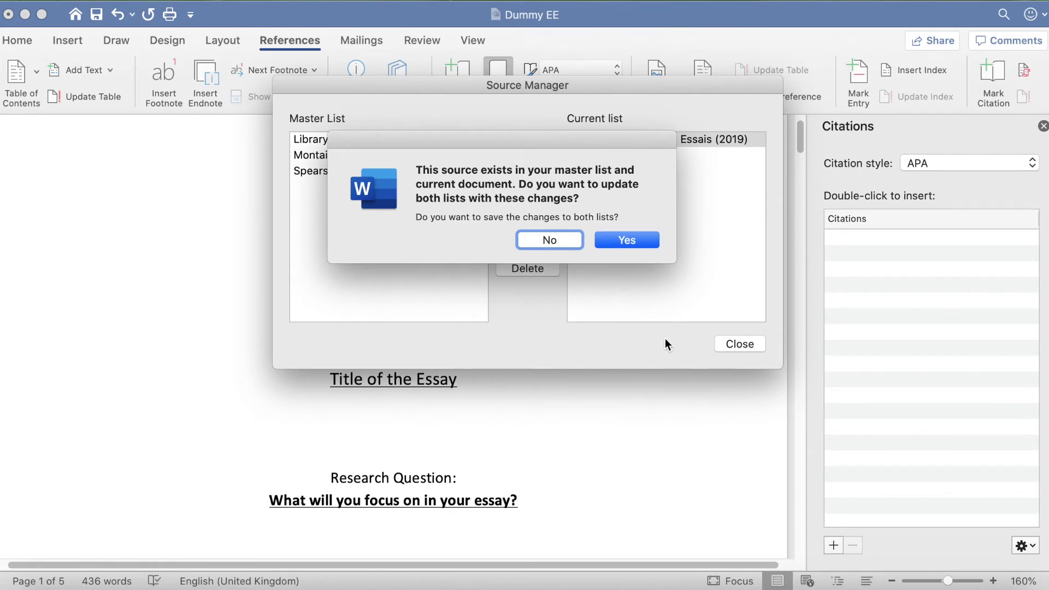
pyautogui.click(640, 248)
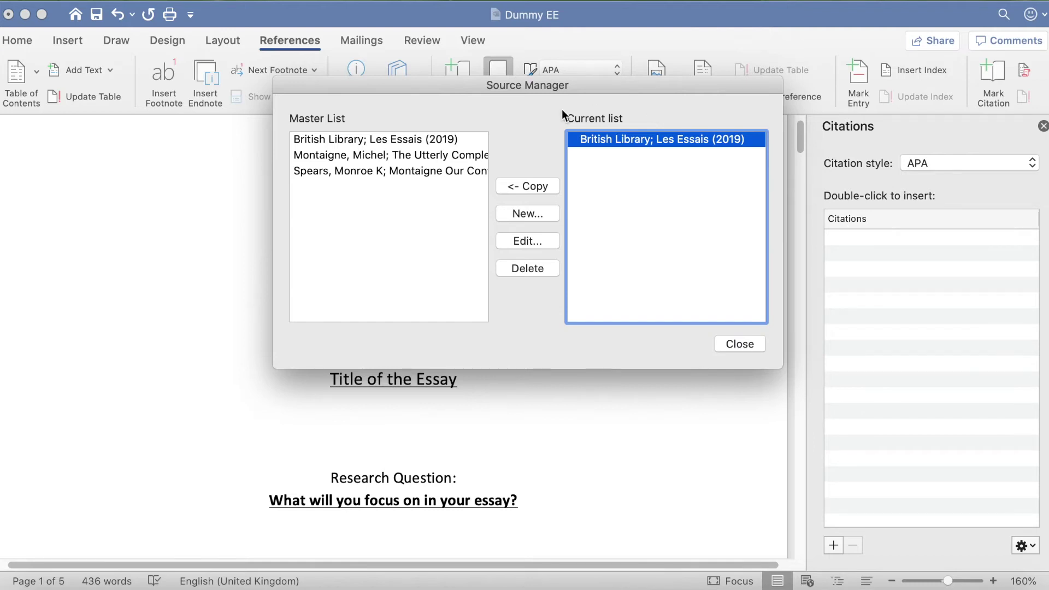
pyautogui.click(754, 345)
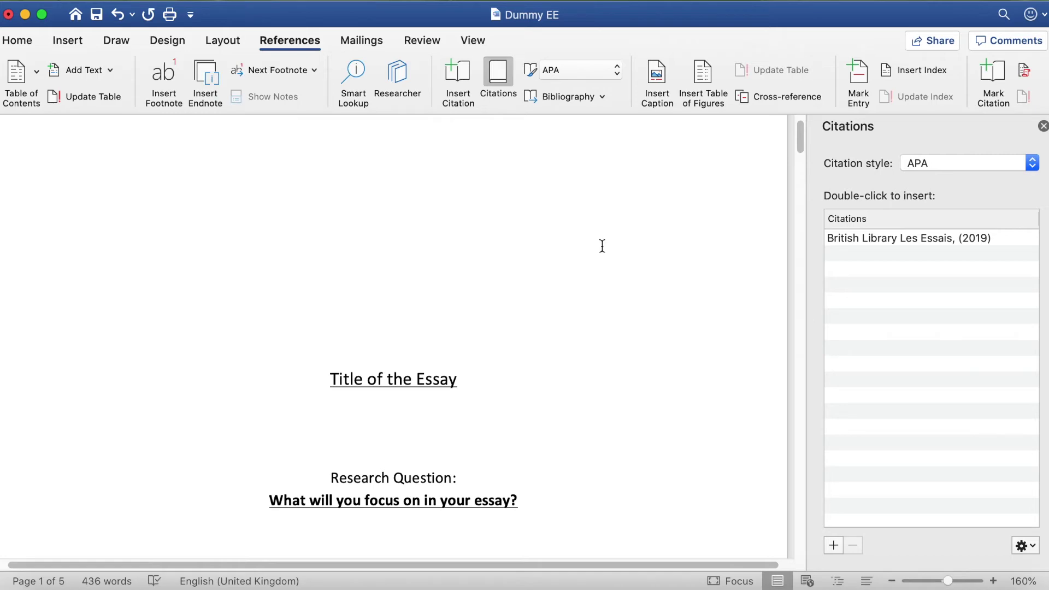
# Insert the (British Library, 2019) citation after the quoted examiners' passage in the introduction.
pyautogui.scroll(-15, 602, 246)
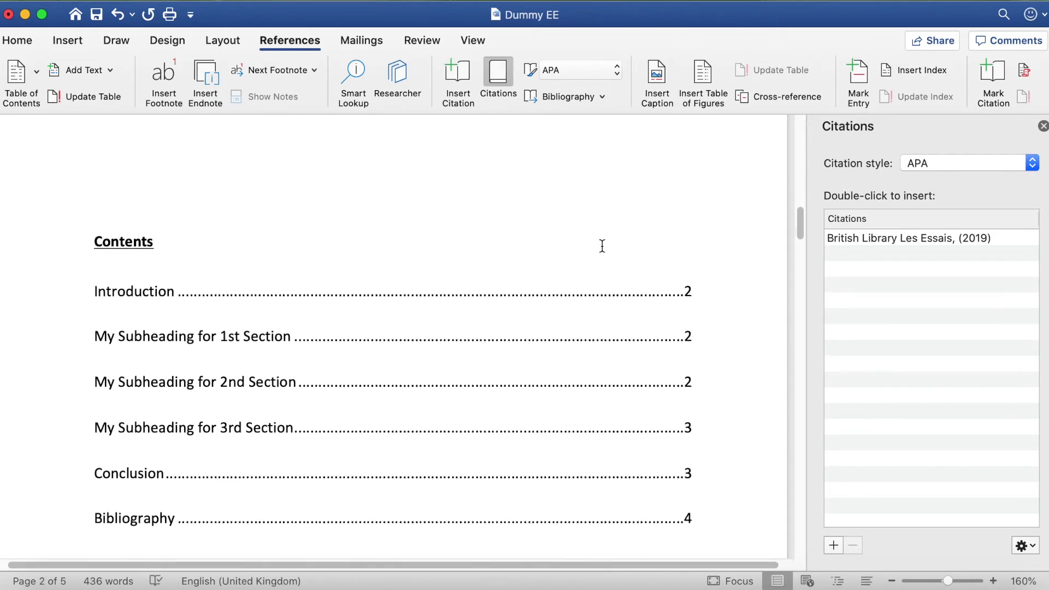
pyautogui.scroll(-12, 602, 249)
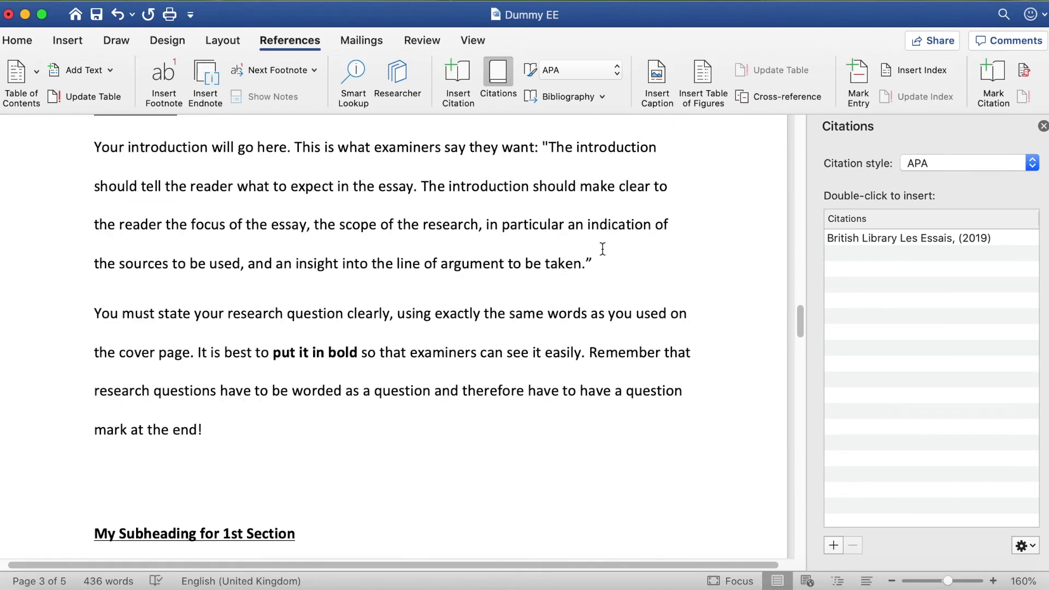
pyautogui.click(602, 249)
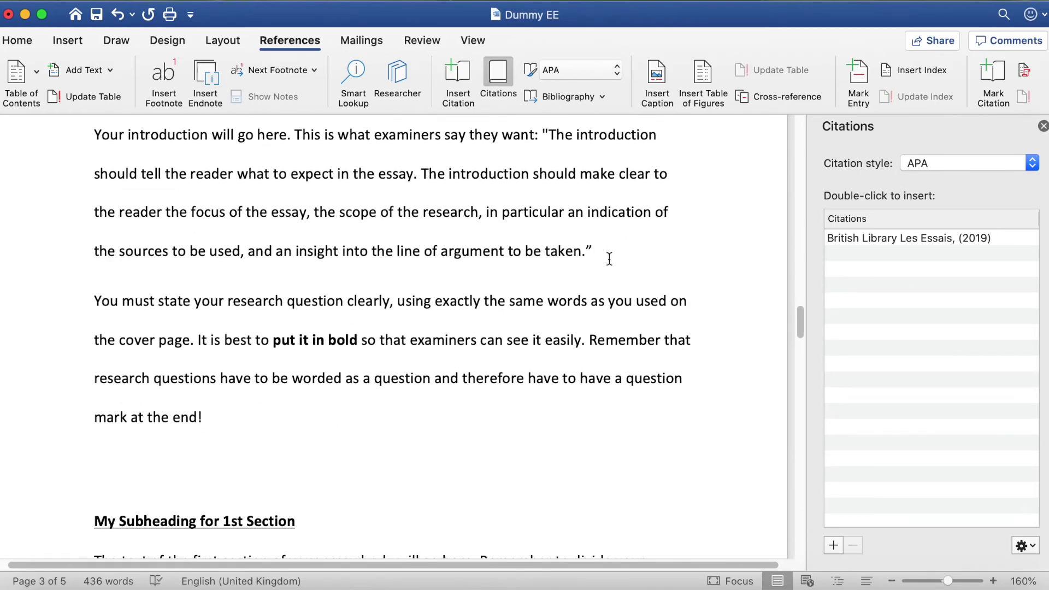
pyautogui.click(867, 236)
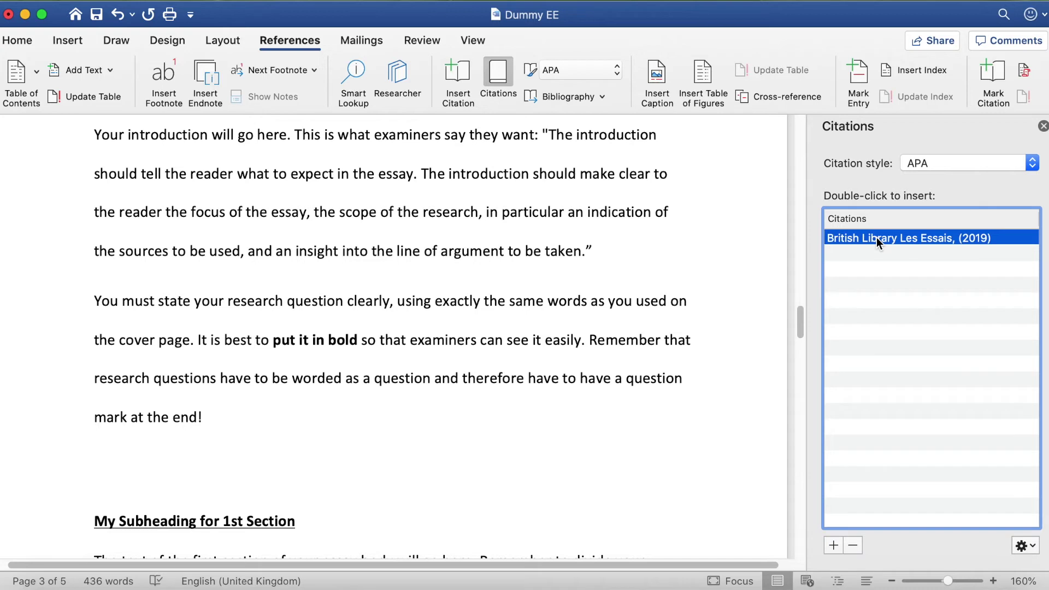
pyautogui.doubleClick(877, 237)
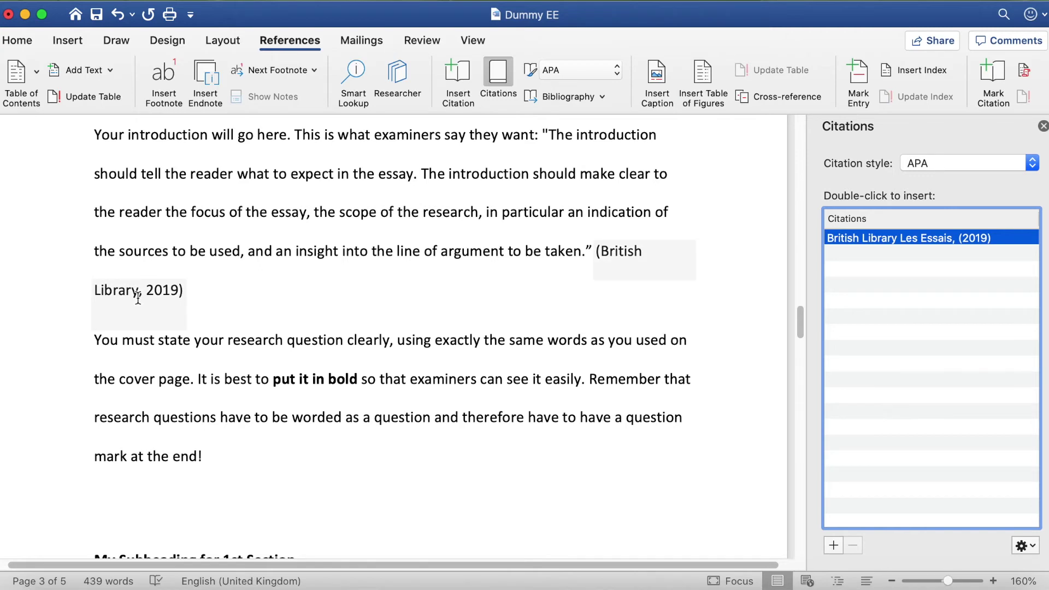
# Add a page break after the Conclusion's last sentence, creating a blank sixth page.
pyautogui.scroll(-10, 424, 288)
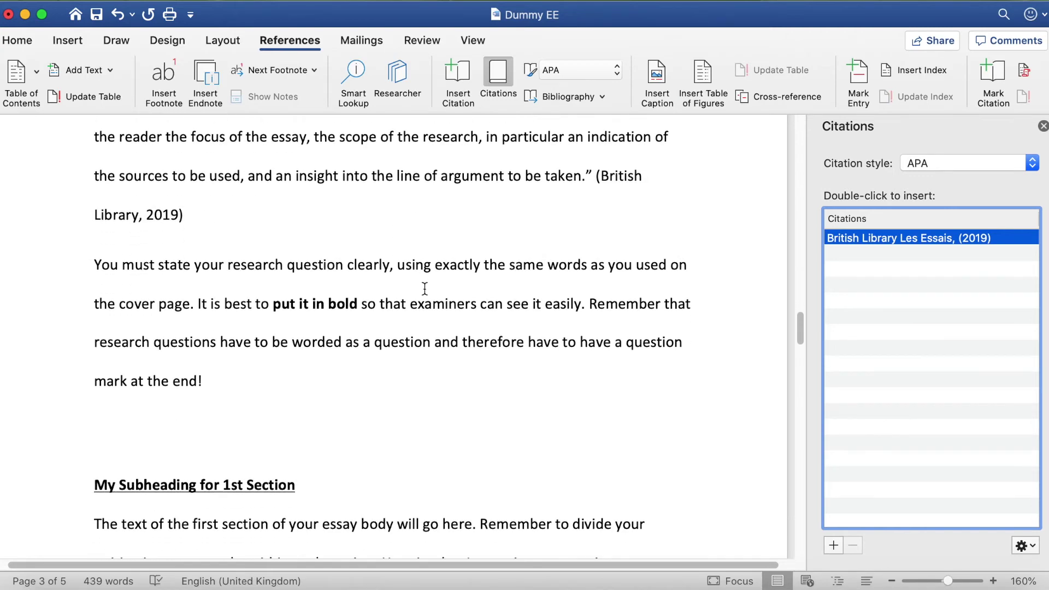
pyautogui.scroll(-15, 424, 287)
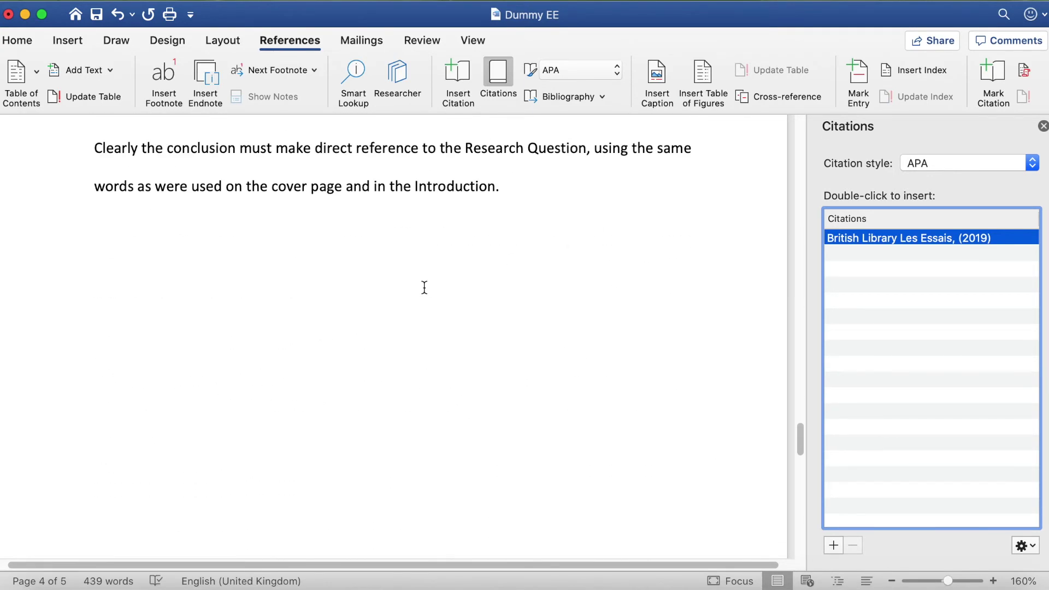
pyautogui.click(550, 191)
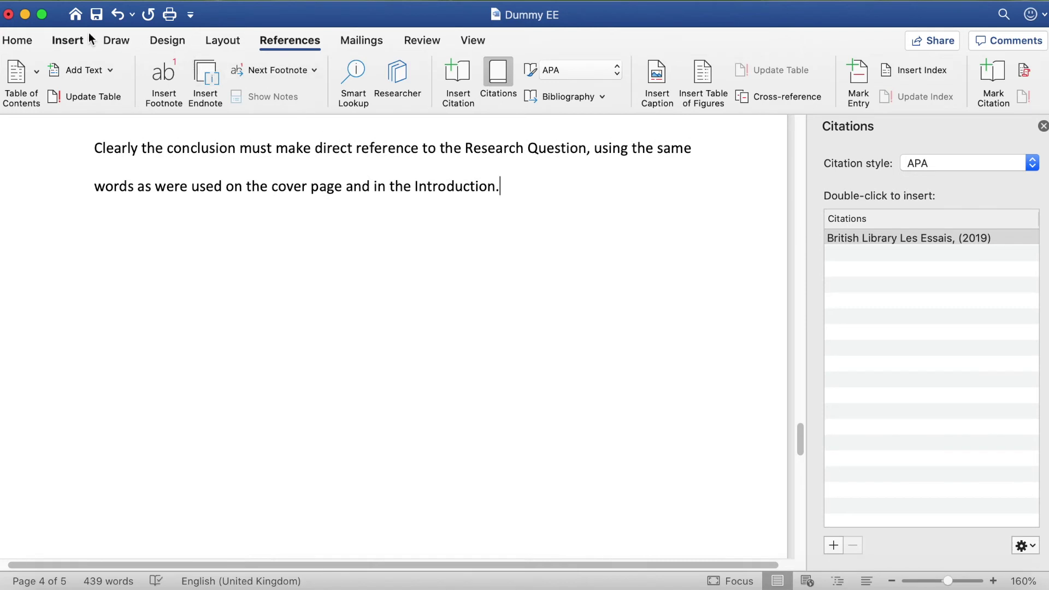
pyautogui.click(76, 46)
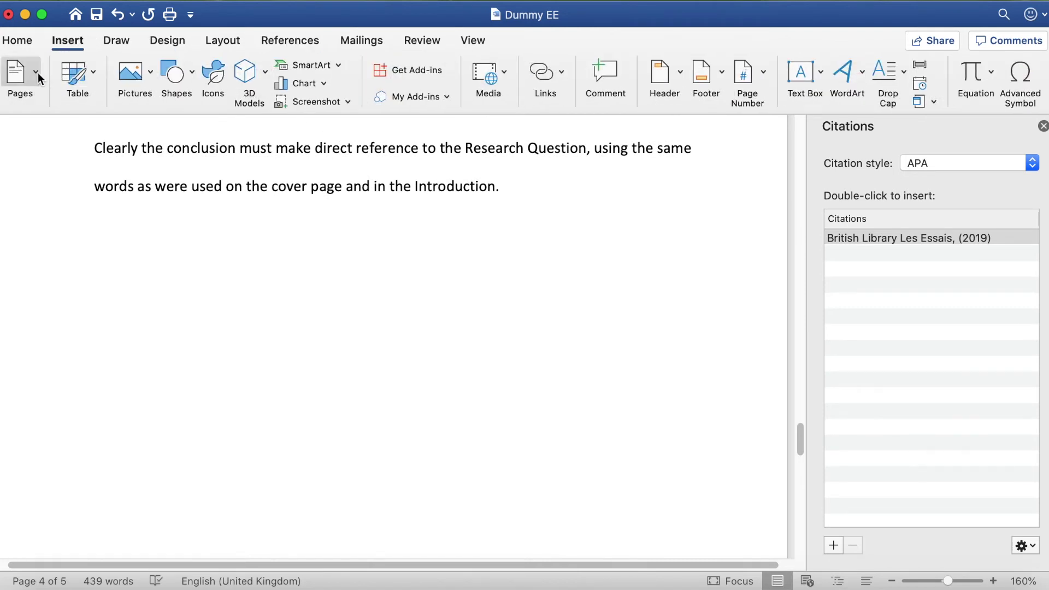
pyautogui.click(36, 74)
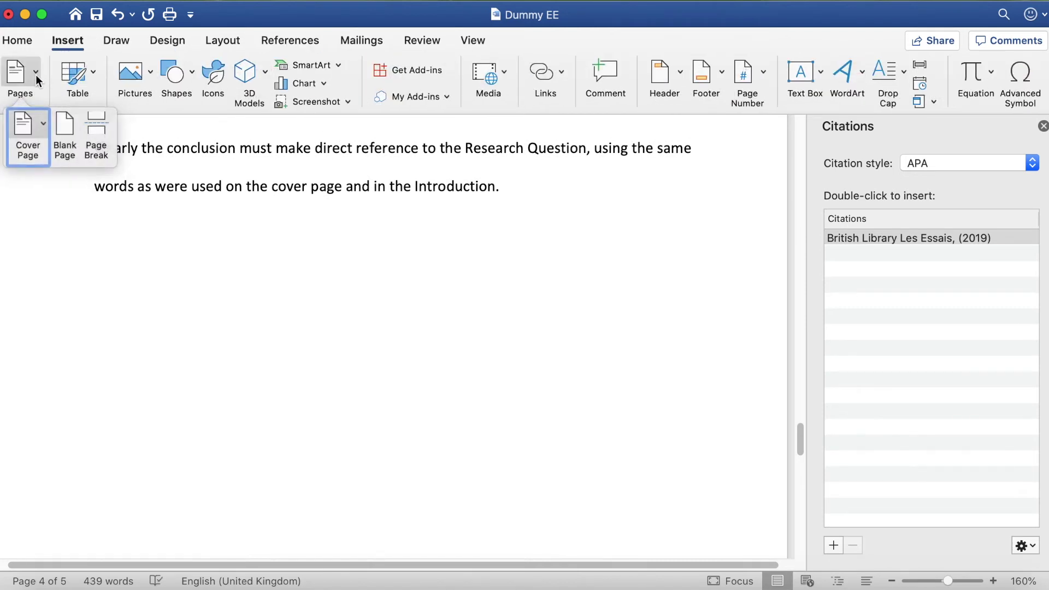
pyautogui.click(95, 127)
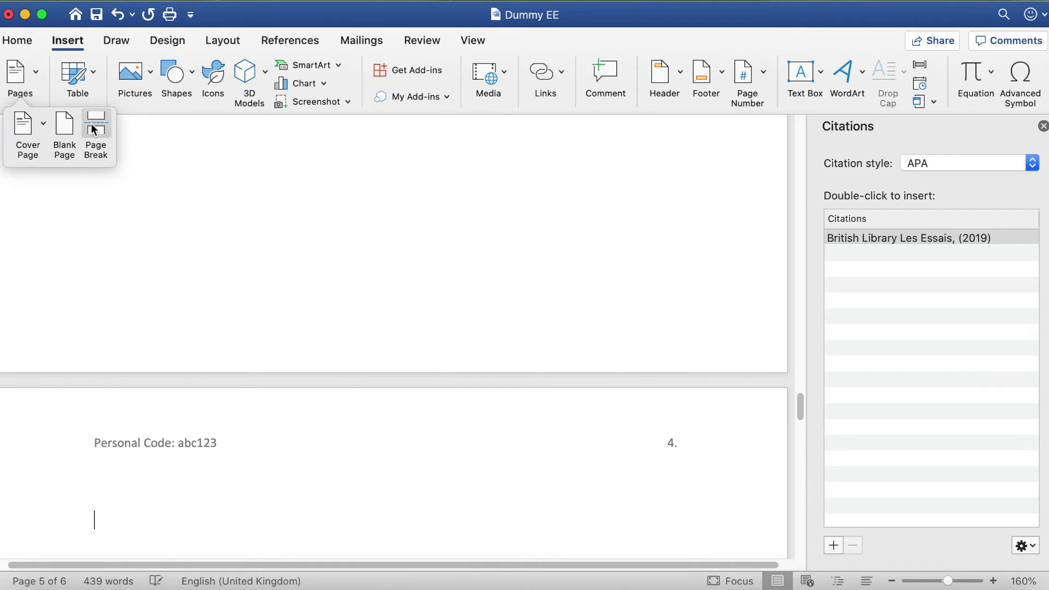
pyautogui.scroll(-5, 264, 273)
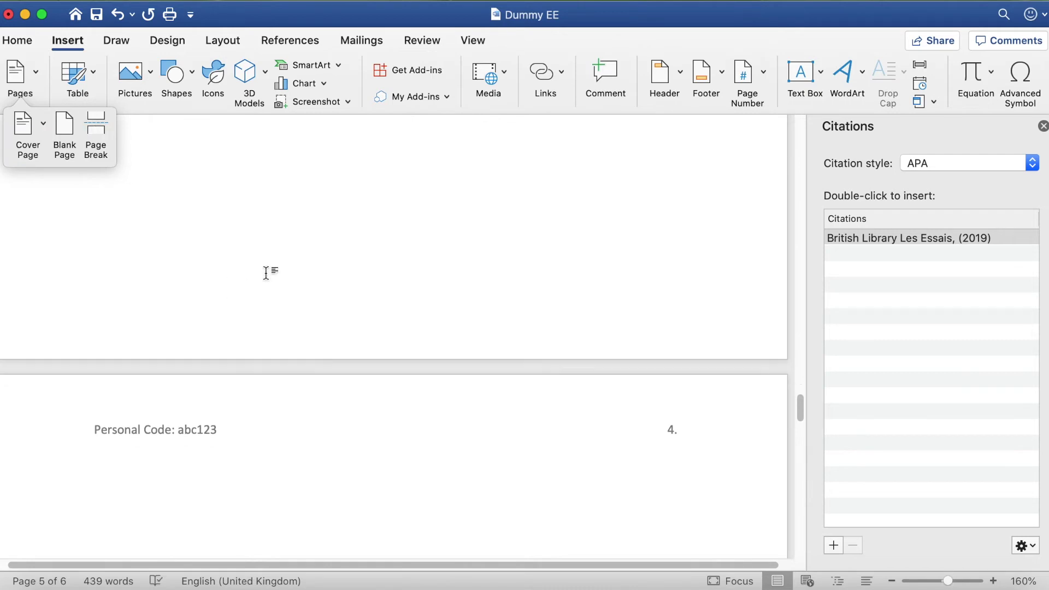
pyautogui.click(314, 41)
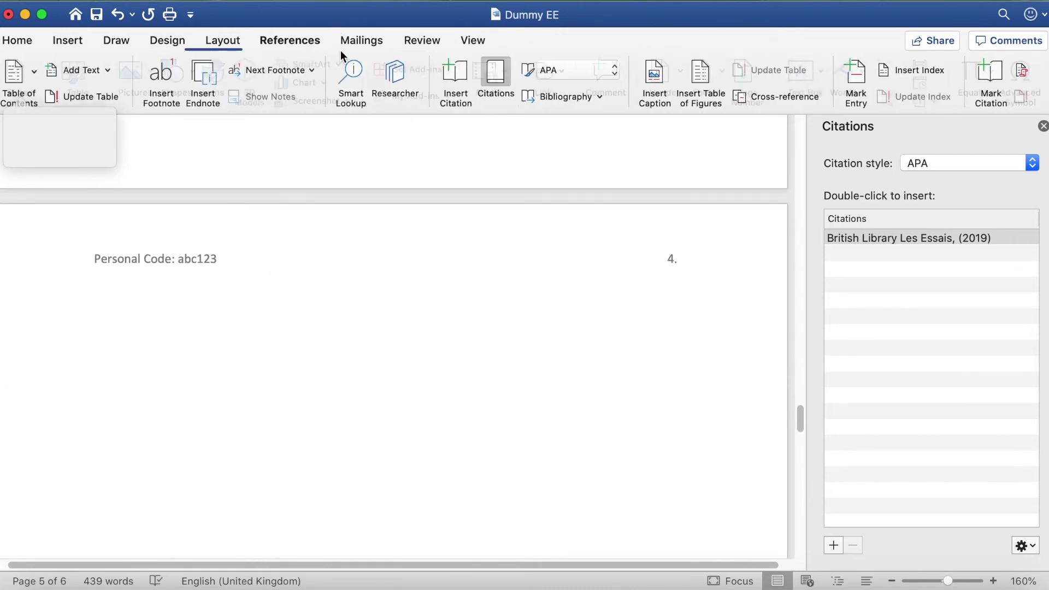
# Insert the built-in Bibliography on the new page, listing British Library Les Essais in APA.
pyautogui.click(565, 97)
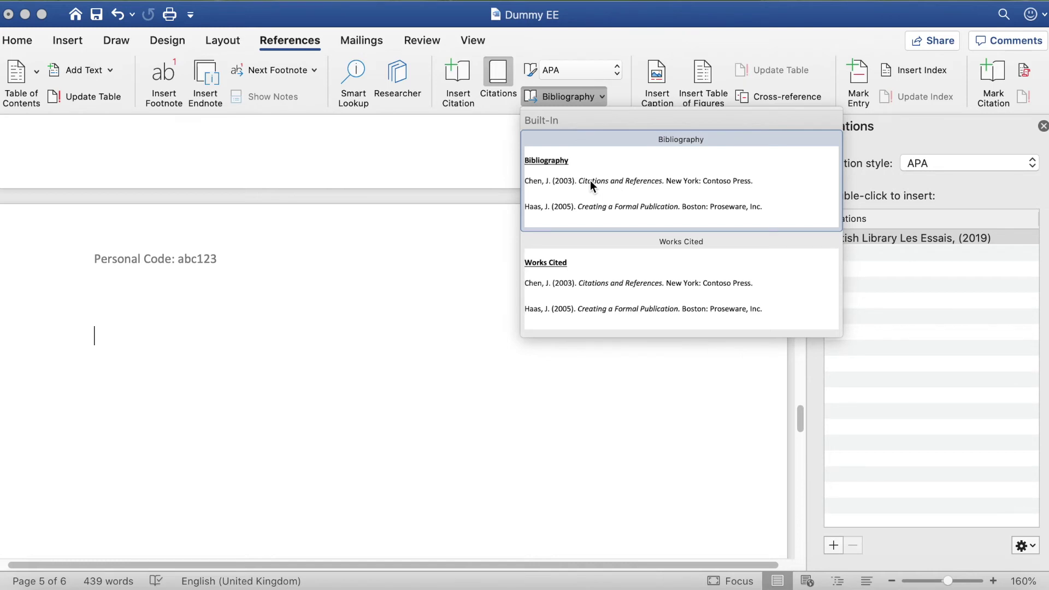
pyautogui.click(590, 180)
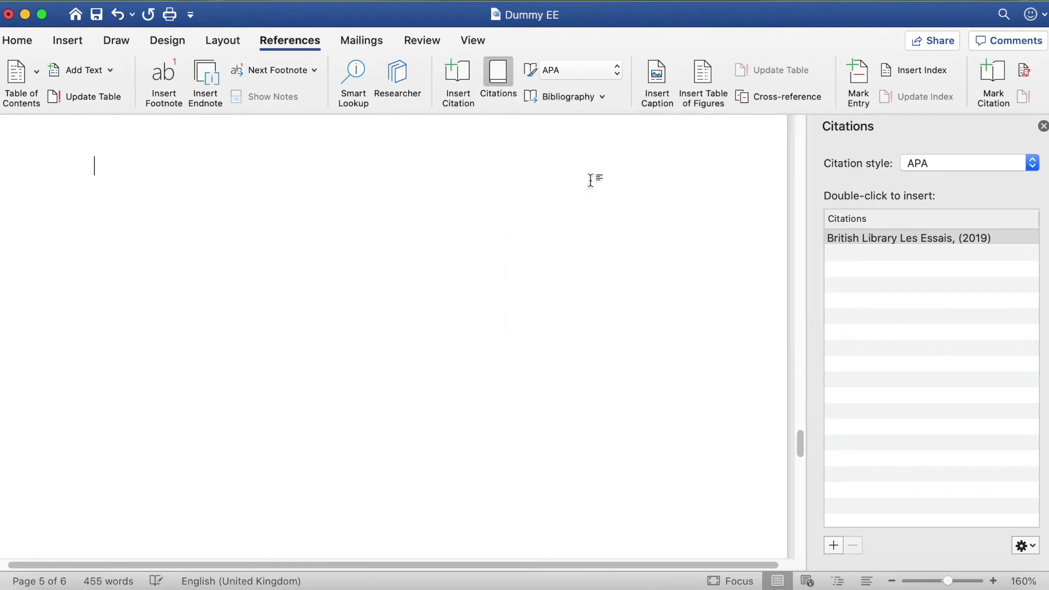
pyautogui.scroll(1, 587, 216)
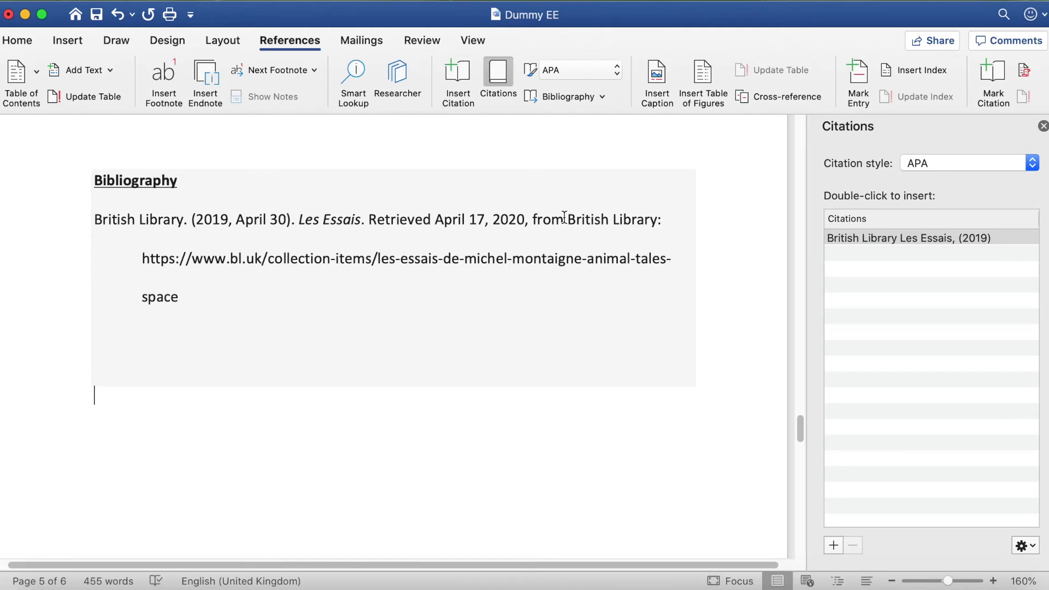
# Copy the Montaigne and Spears sources from the Master List into the document's Current list.
pyautogui.click(1020, 545)
pyautogui.click(1011, 524)
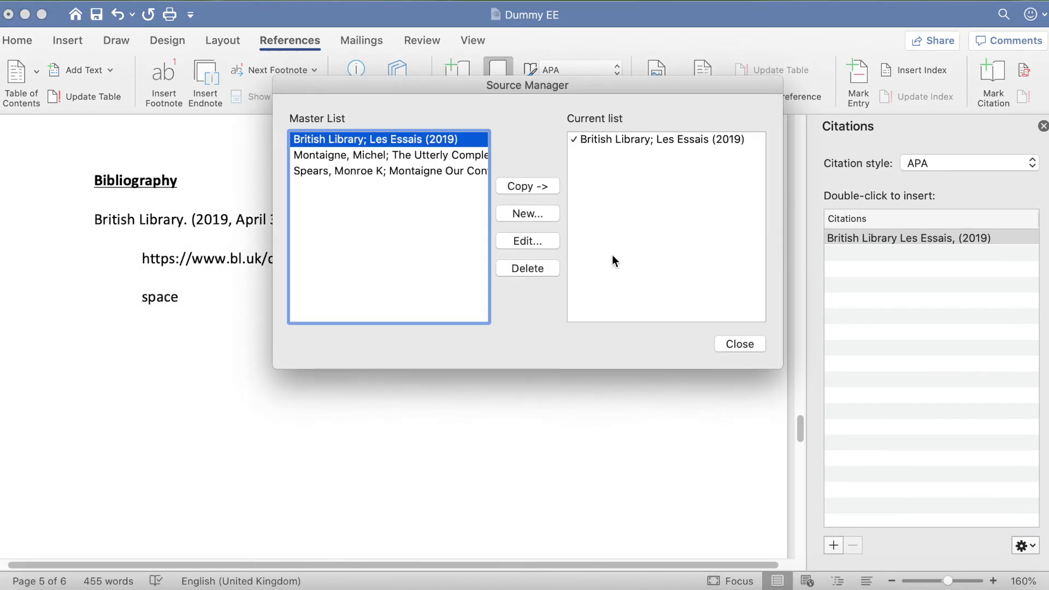
pyautogui.click(462, 157)
pyautogui.click(531, 187)
pyautogui.click(460, 174)
pyautogui.click(523, 187)
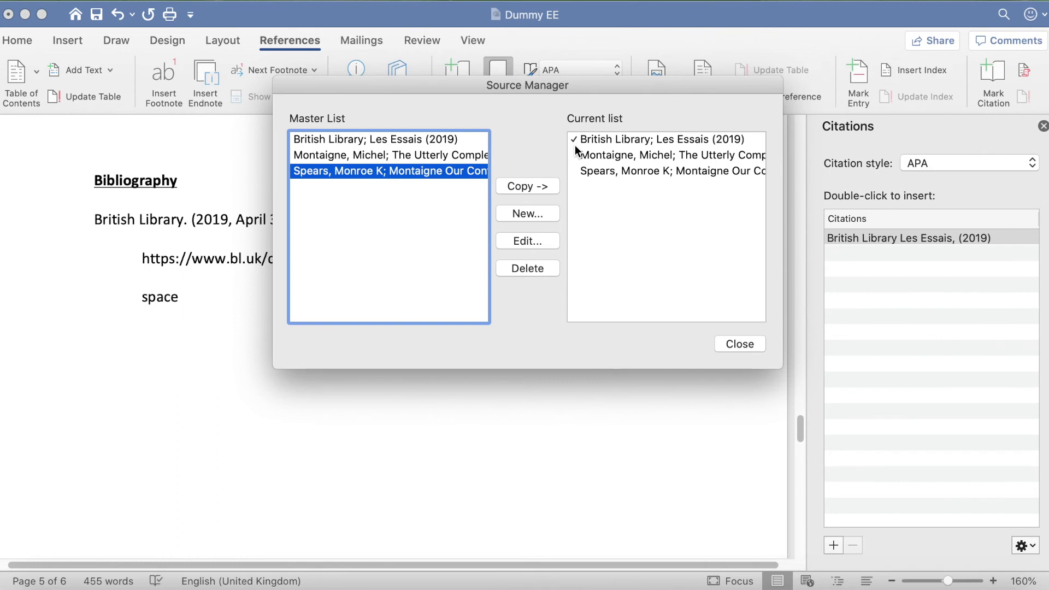
pyautogui.click(737, 344)
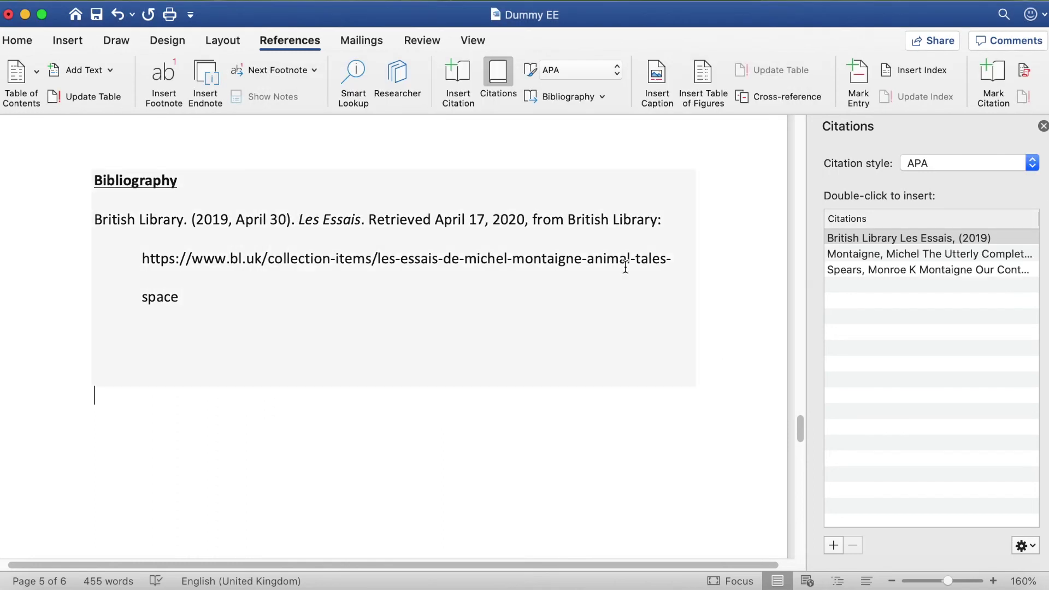
# Update the bibliography so it adds Montaigne (1993) and Spears (1988) under British Library.
pyautogui.click(627, 258)
pyautogui.click(166, 161)
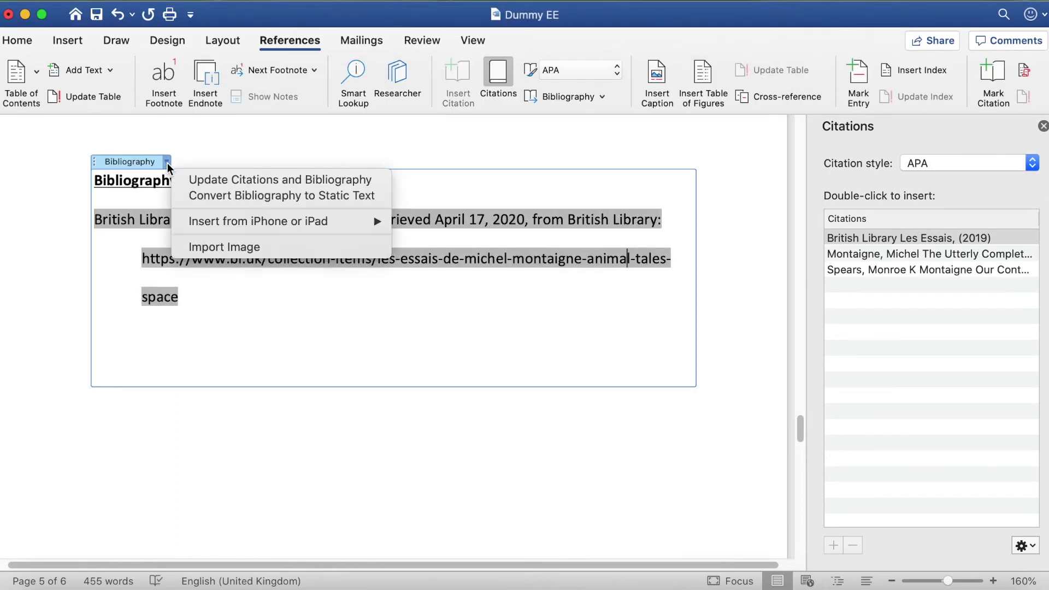
pyautogui.click(209, 183)
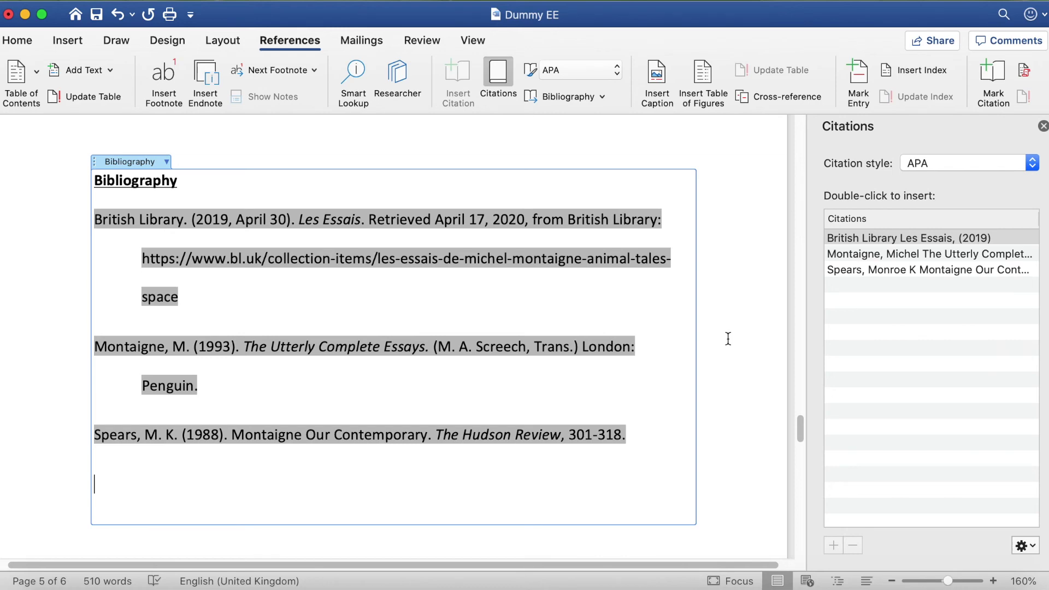
pyautogui.scroll(15, 728, 338)
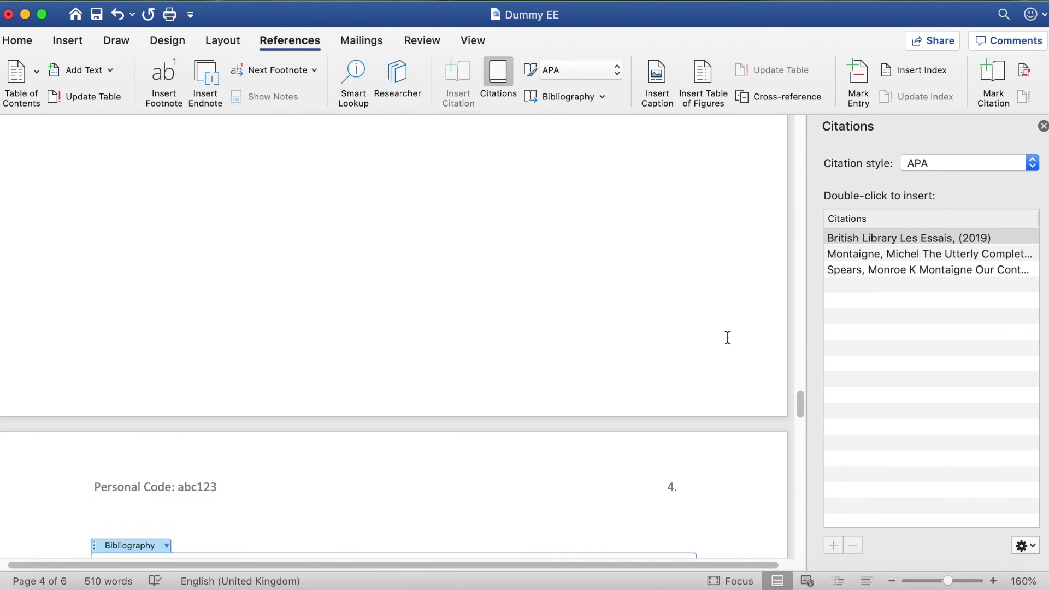
# Insert the Montaigne (1993) citation after "been resolved" in the conclusion's quotation.
pyautogui.scroll(2, 573, 323)
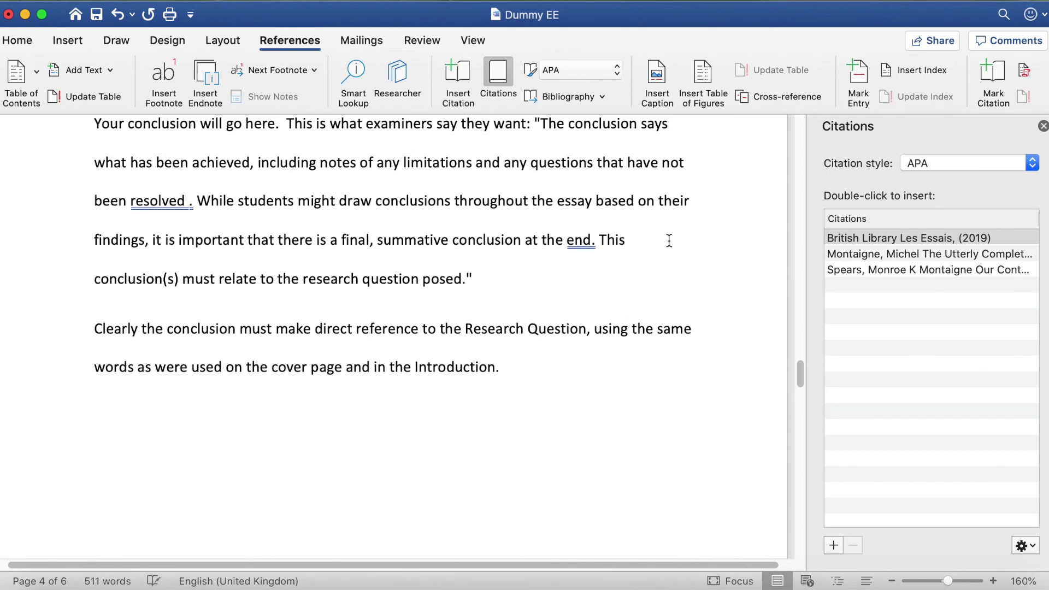
pyautogui.click(906, 253)
pyautogui.doubleClick(907, 254)
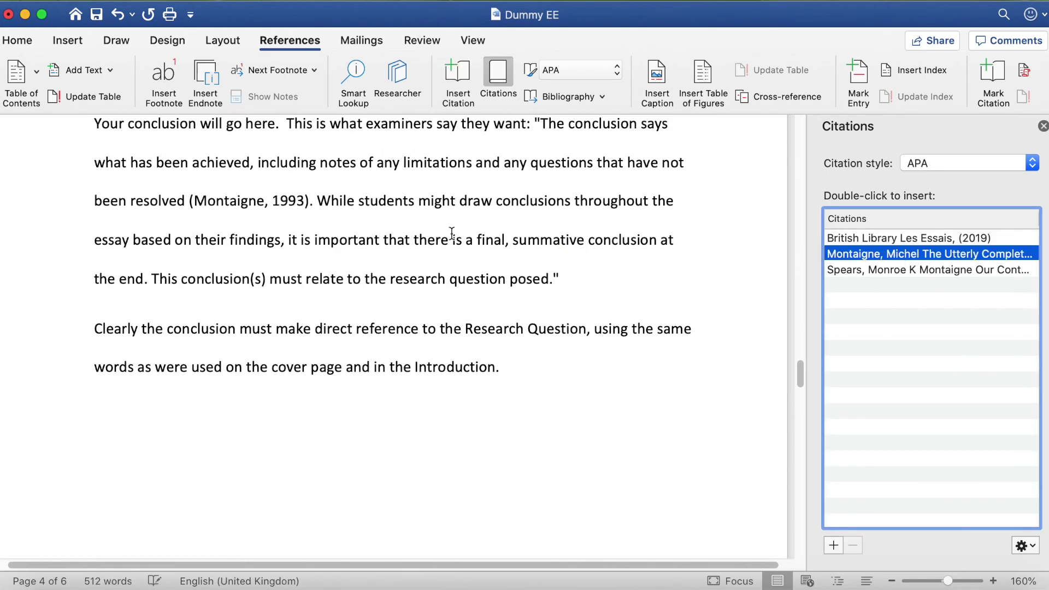
# Review the source manager without changes, then bring up the Montaigne citation's options menu.
pyautogui.click(1032, 546)
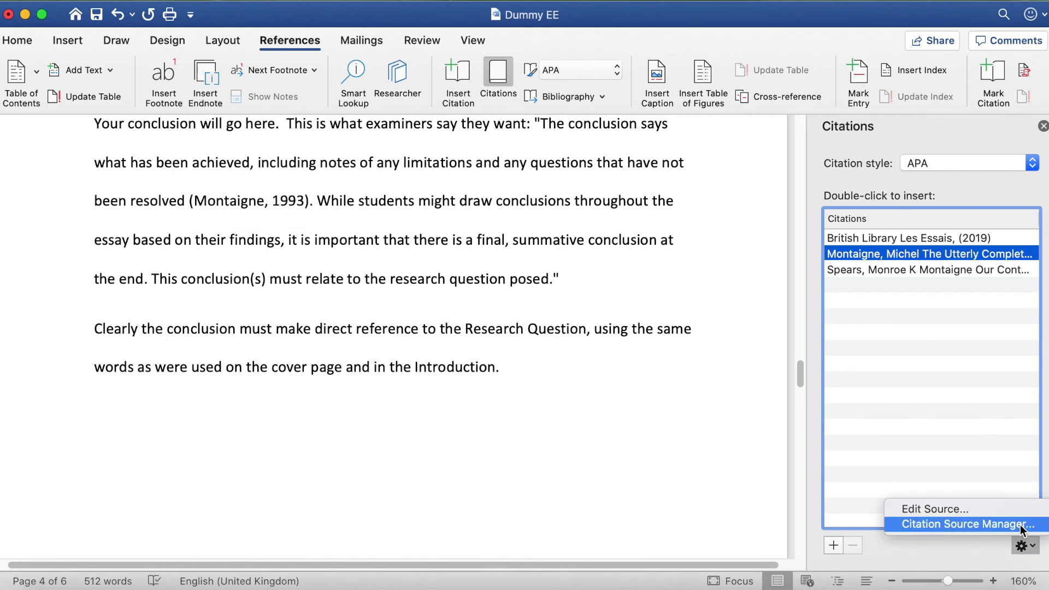
pyautogui.click(1019, 525)
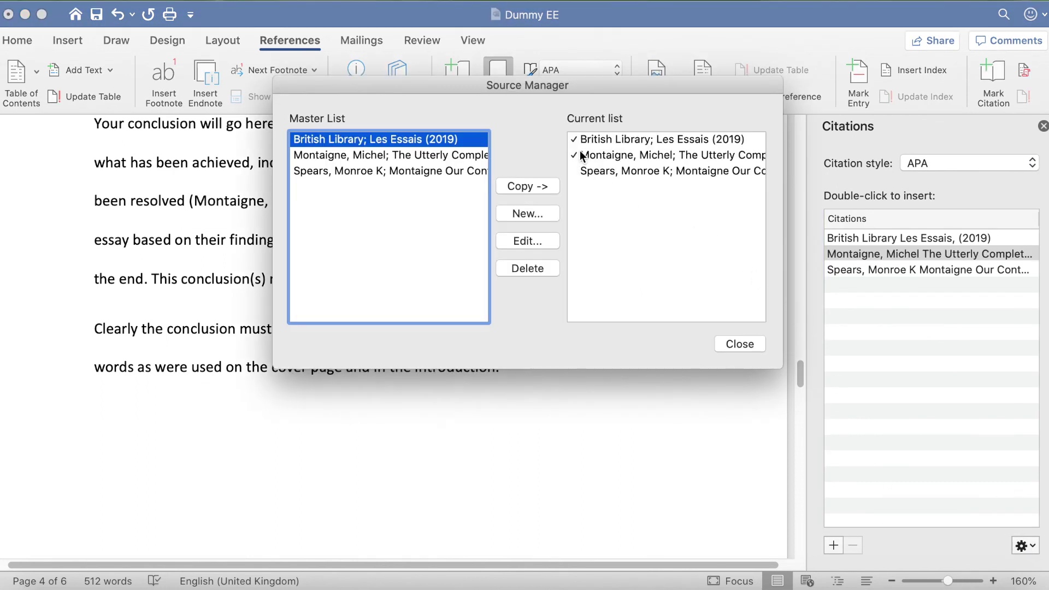
pyautogui.click(739, 346)
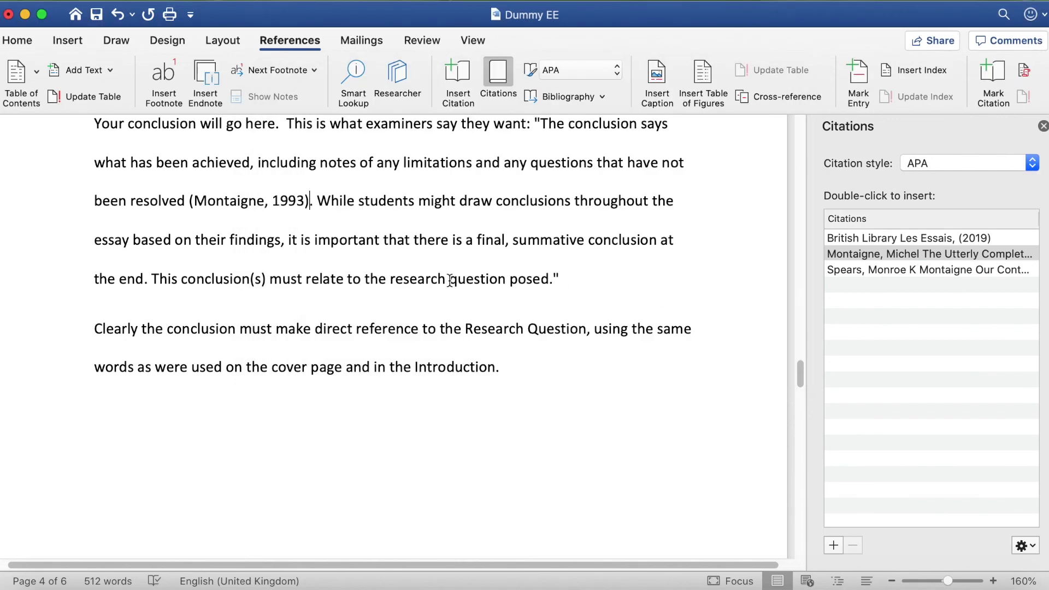
pyautogui.click(291, 195)
pyautogui.click(316, 210)
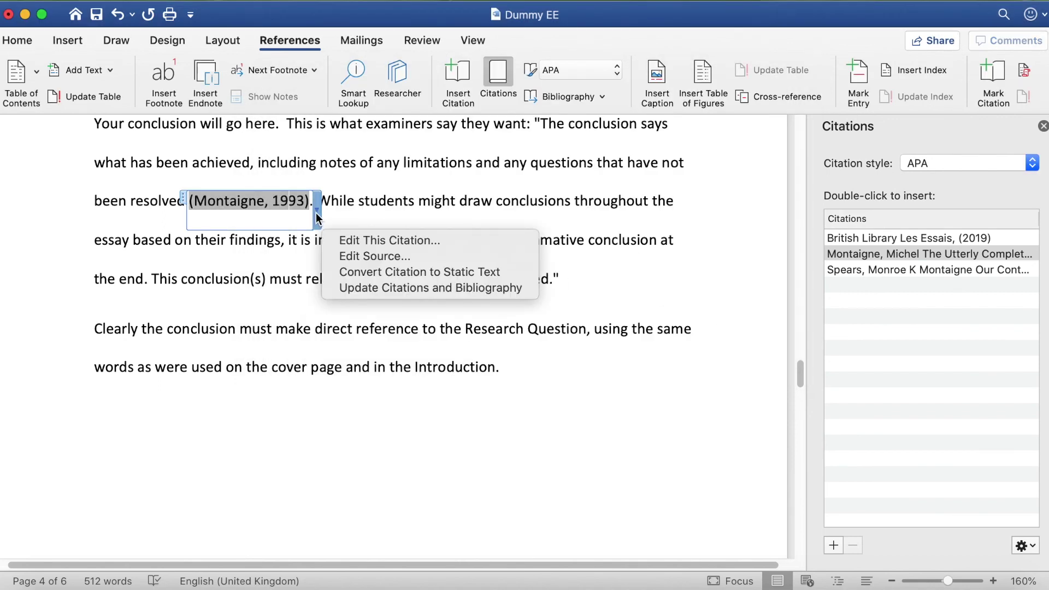
# Edit the Montaigne citation to add page 45, producing (Montaigne, 1993, p. 45).
pyautogui.click(408, 244)
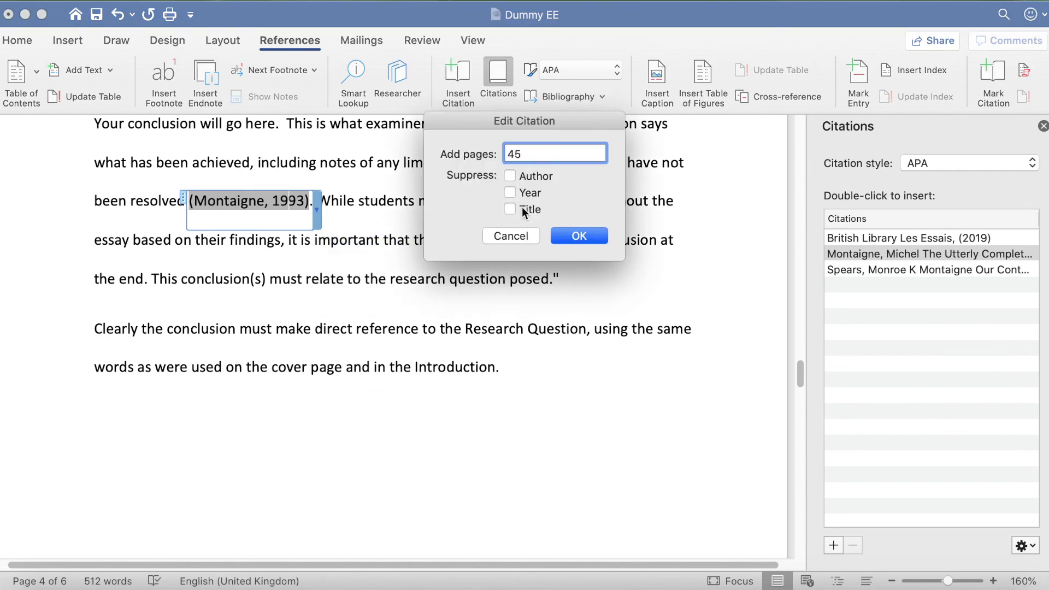
pyautogui.click(570, 236)
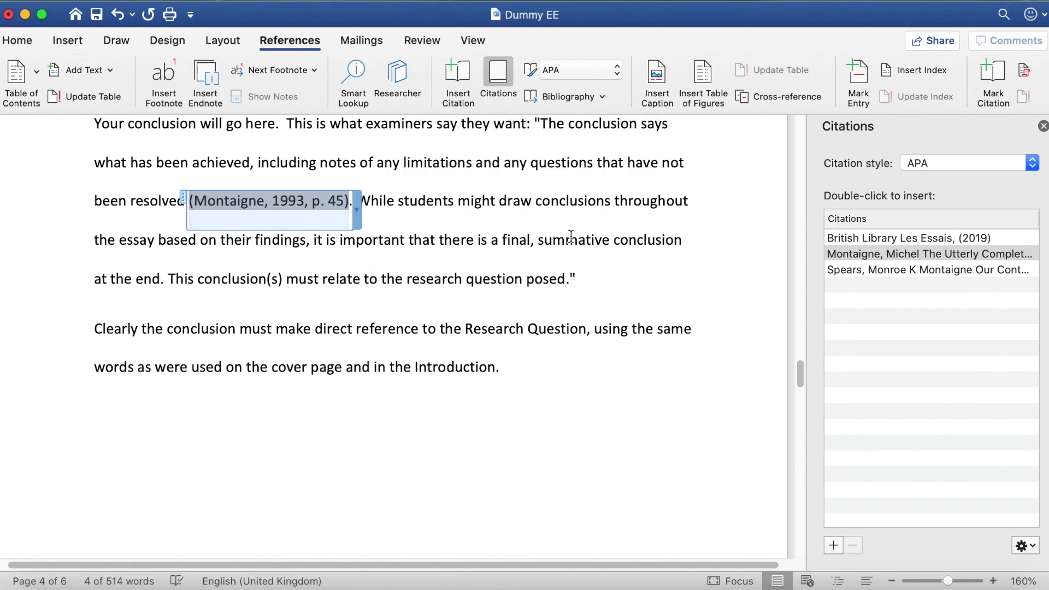